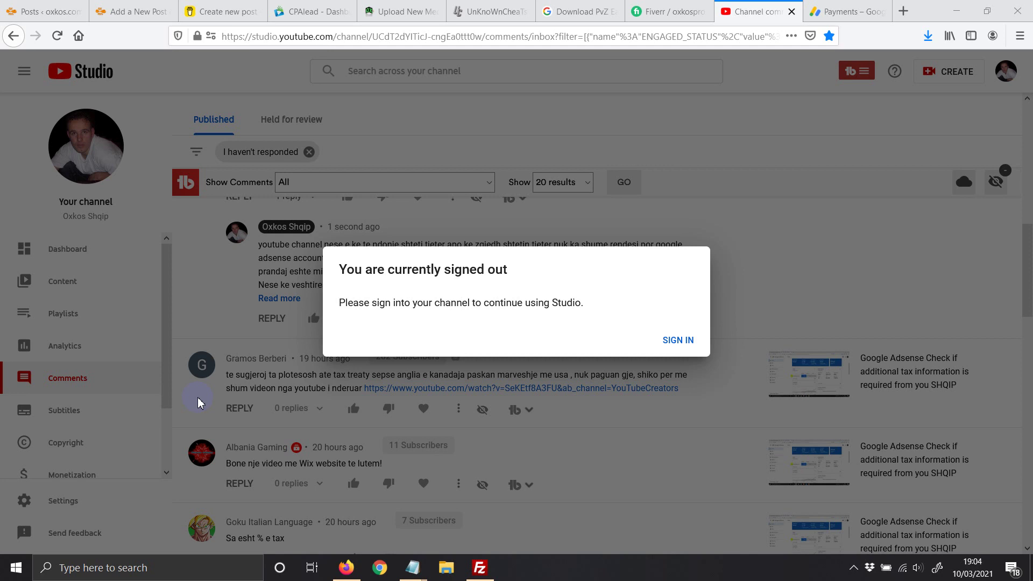
- Switch to the AdSense payments page, start adding United States tax info, and enter the account password to verify
left_click(465, 286)
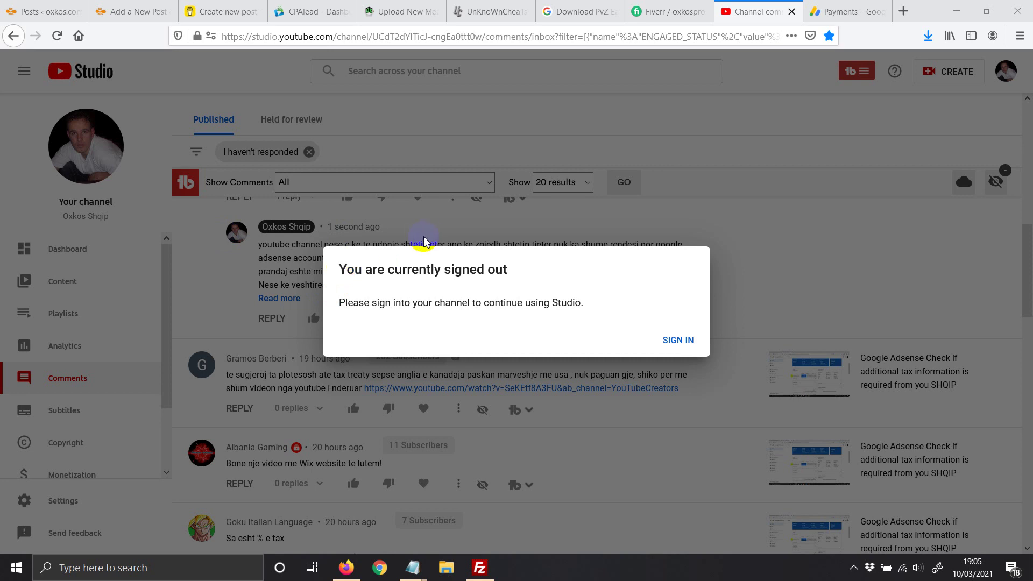
left_click(844, 11)
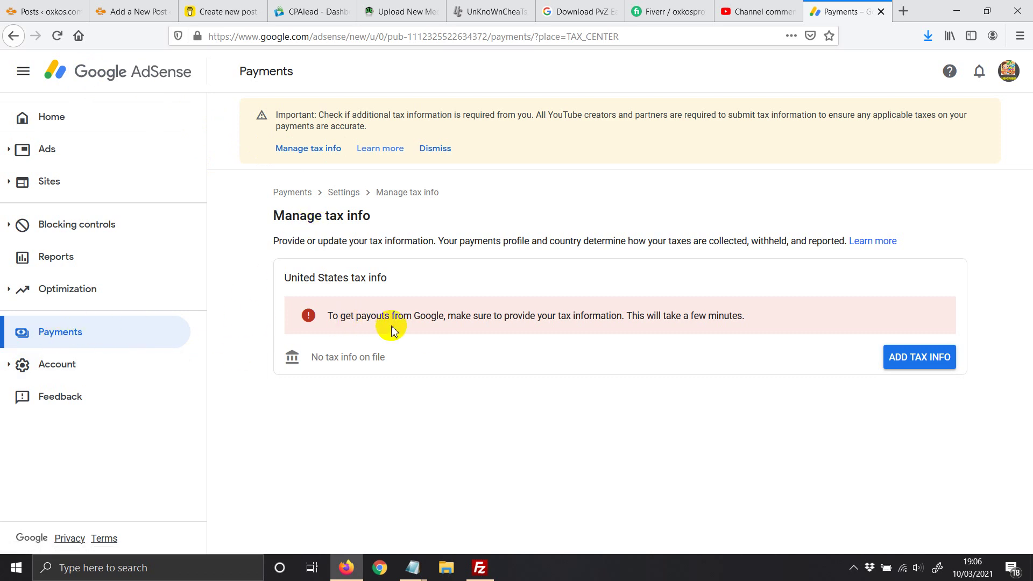
left_click(897, 362)
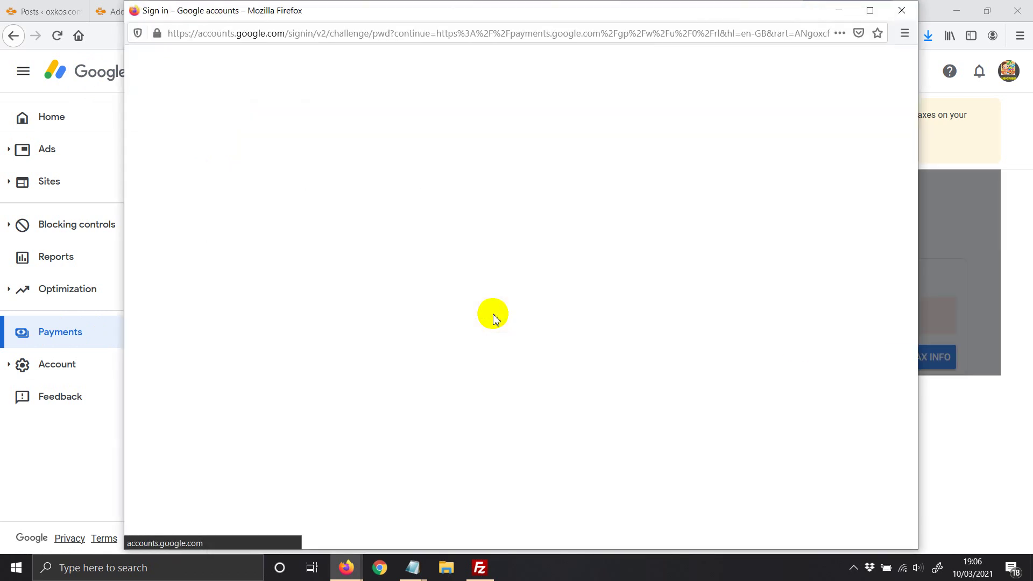
left_click(491, 307)
key("ctrl+v")
left_click(602, 387)
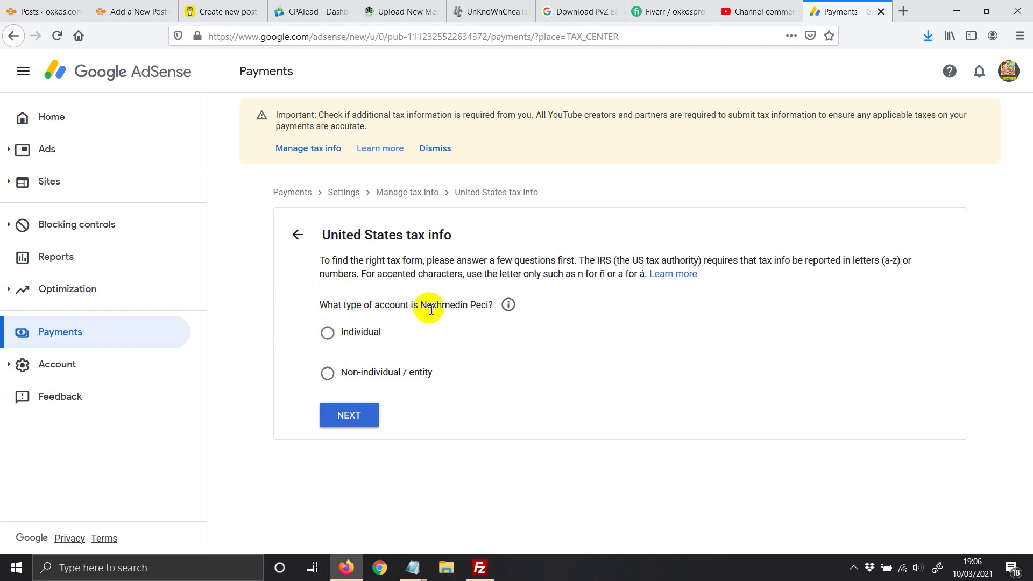
- Declare the account type as Individual and answer No to being a US citizen or resident
left_click(327, 335)
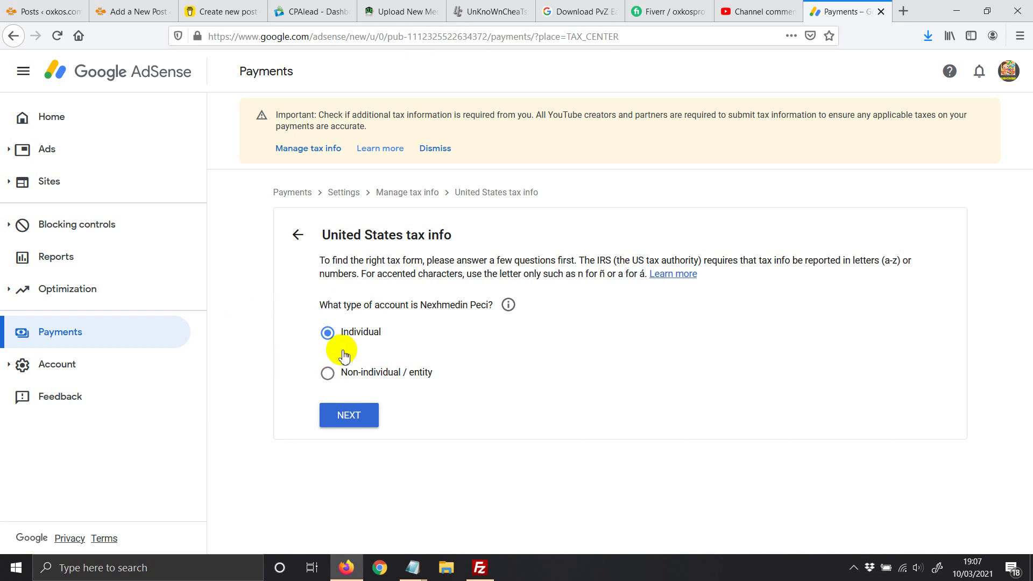
left_click(339, 420)
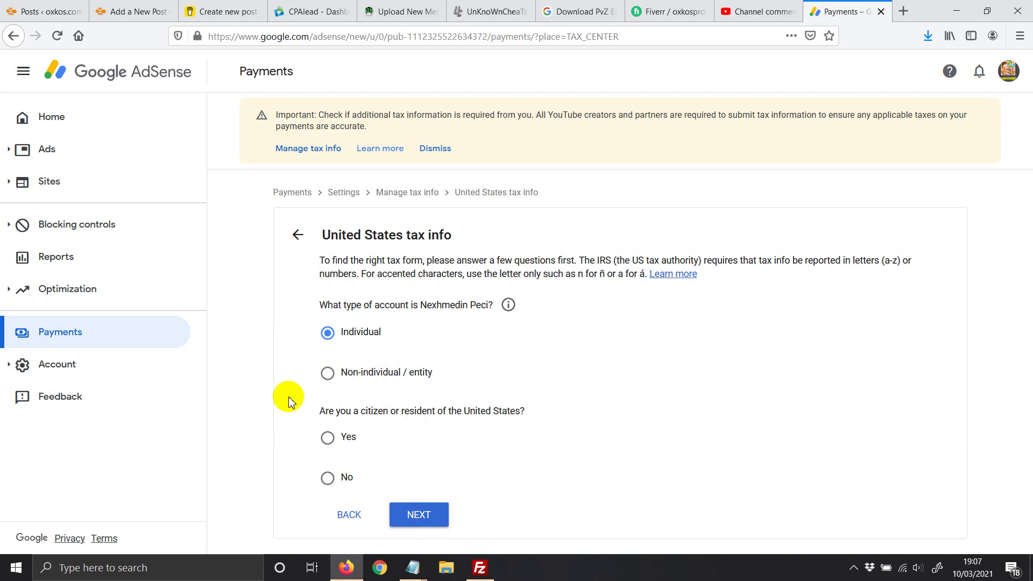
left_click(328, 479)
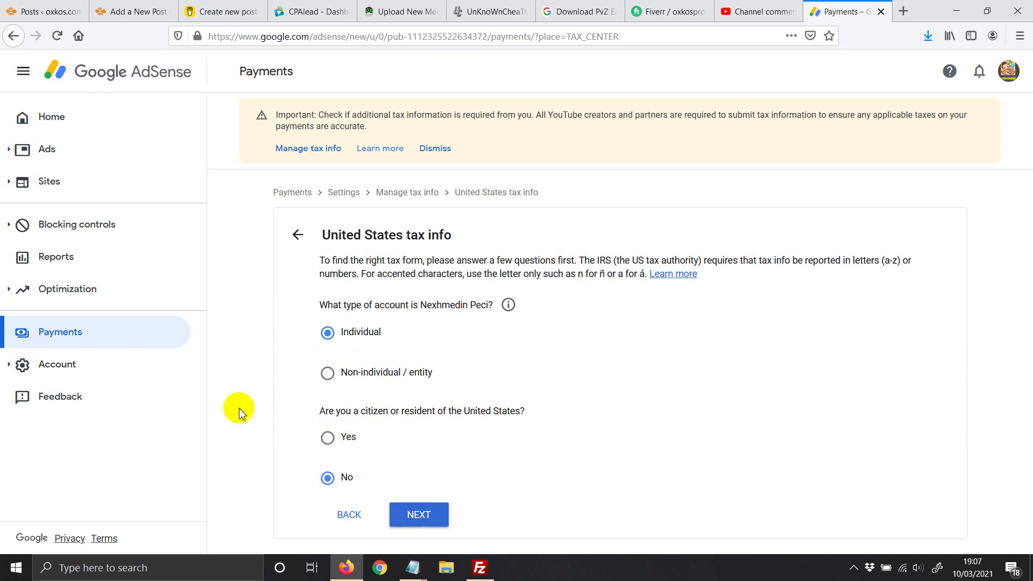
left_click(411, 514)
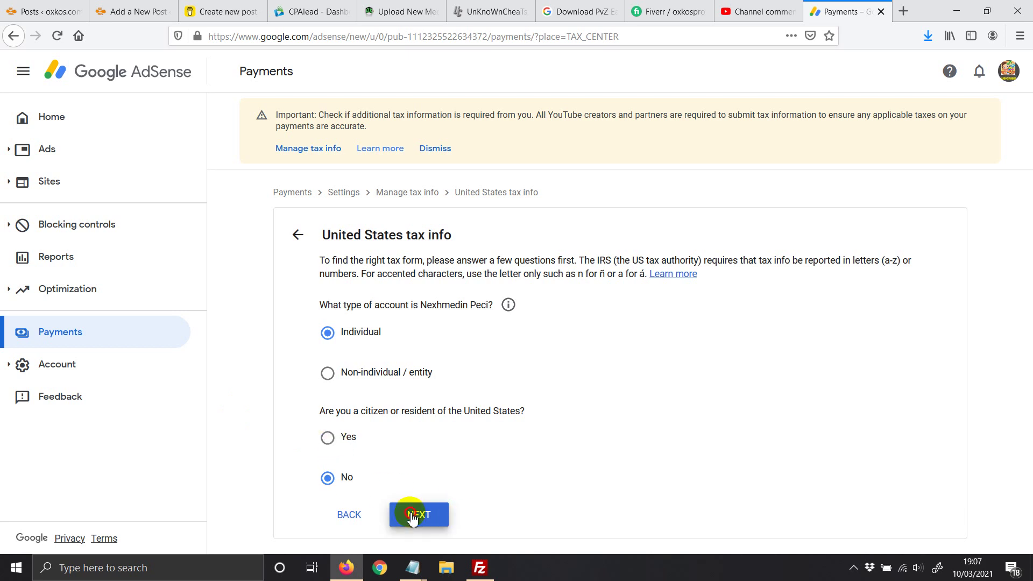
- Choose W-8BEN as the W-8 tax form type and start the form
scroll(297, 379, "down", 2)
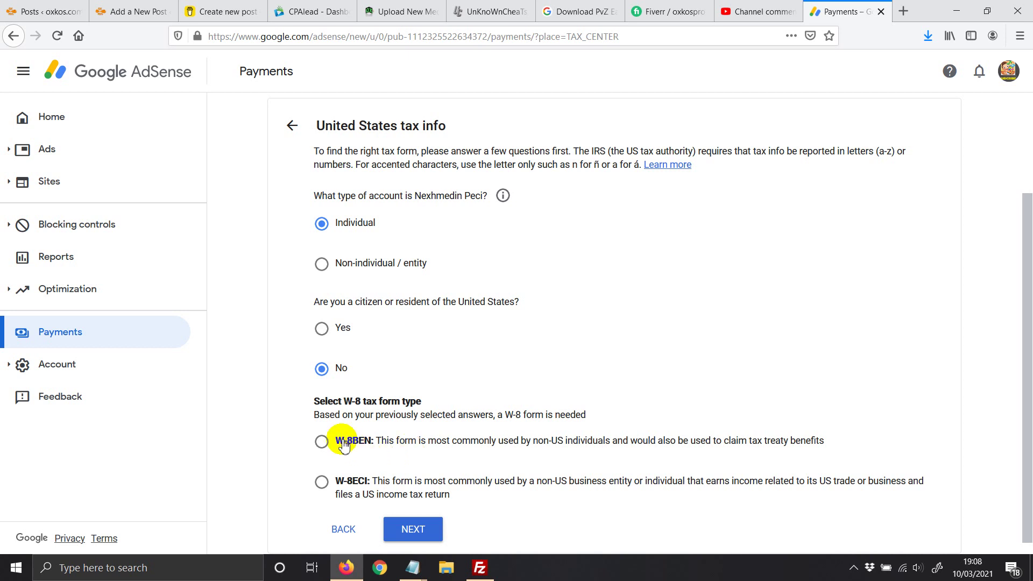
left_click(323, 440)
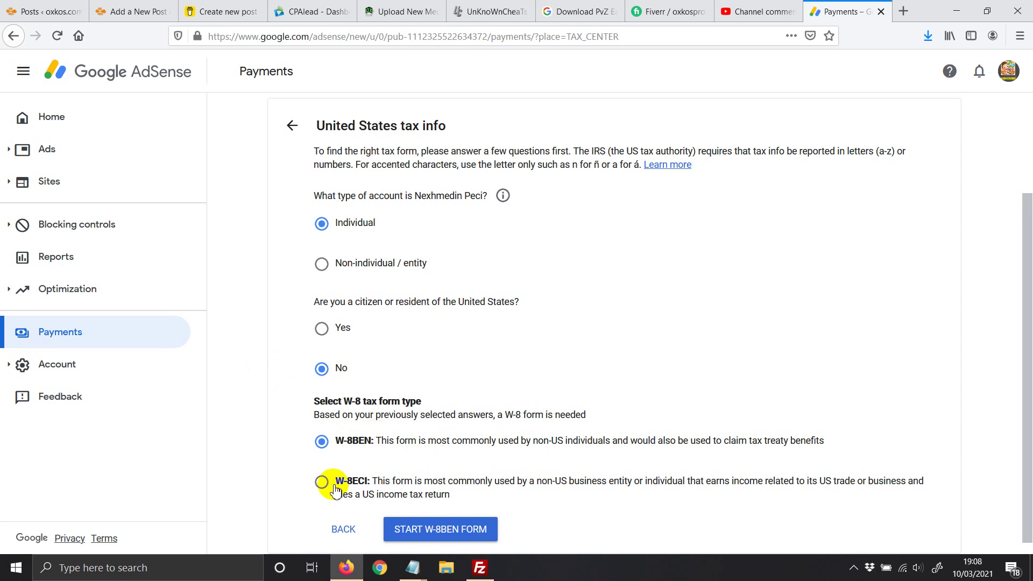
left_click(412, 535)
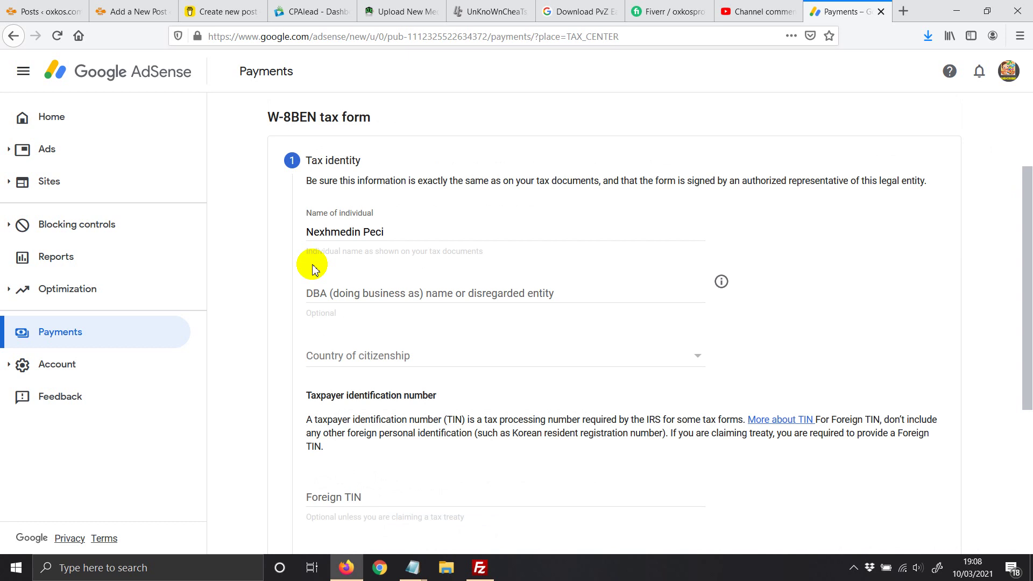
- Set the country of citizenship to United Kingdom in the tax identity section, leaving the optional DBA name empty
left_click(406, 360)
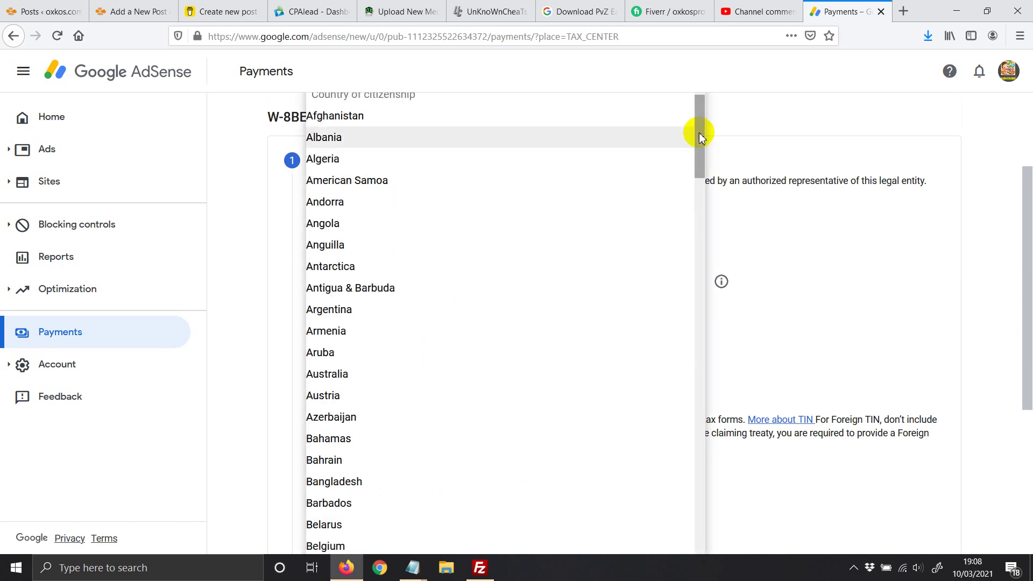
scroll(461, 387, "down", 20)
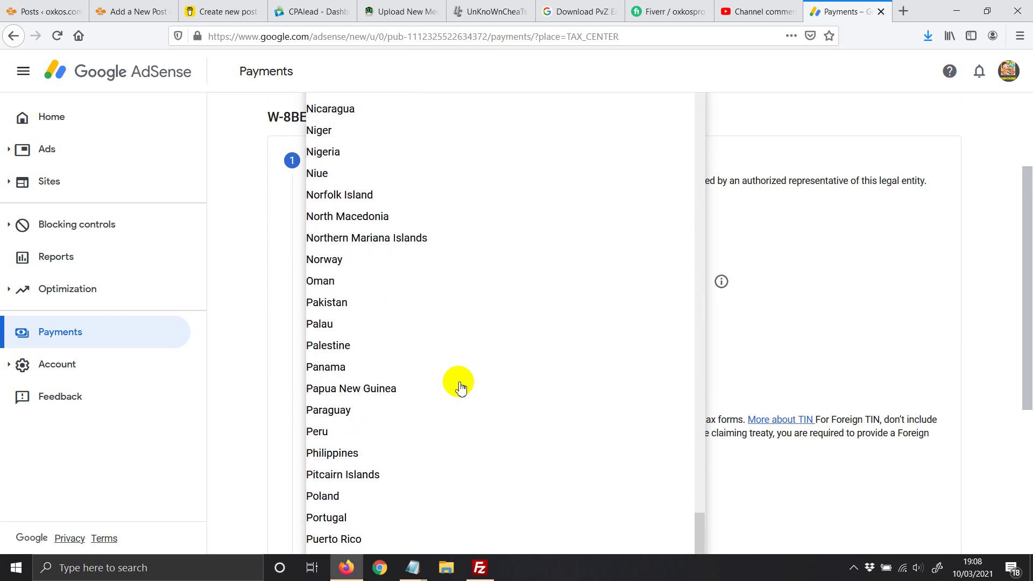
scroll(461, 387, "down", 15)
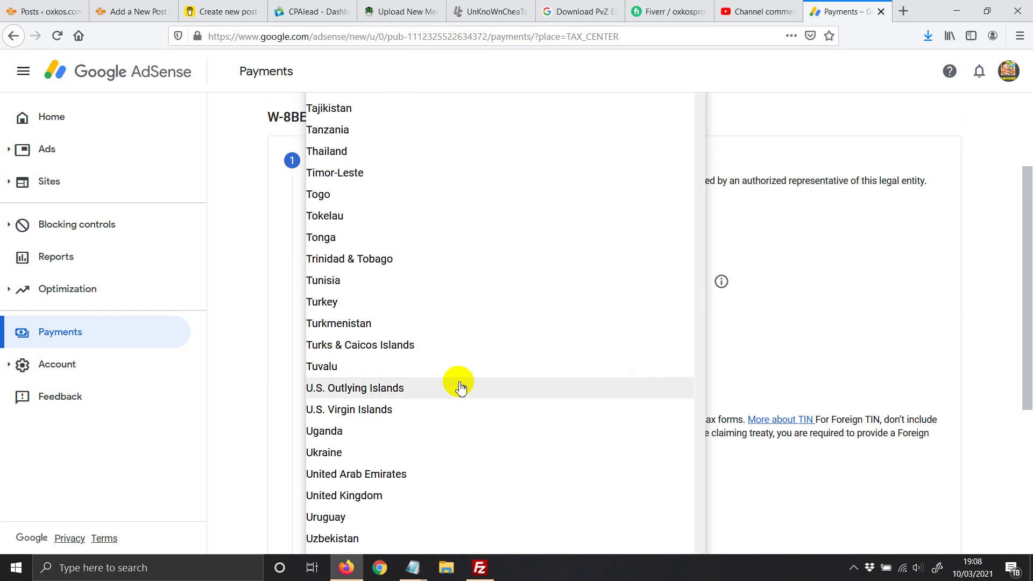
left_click(354, 494)
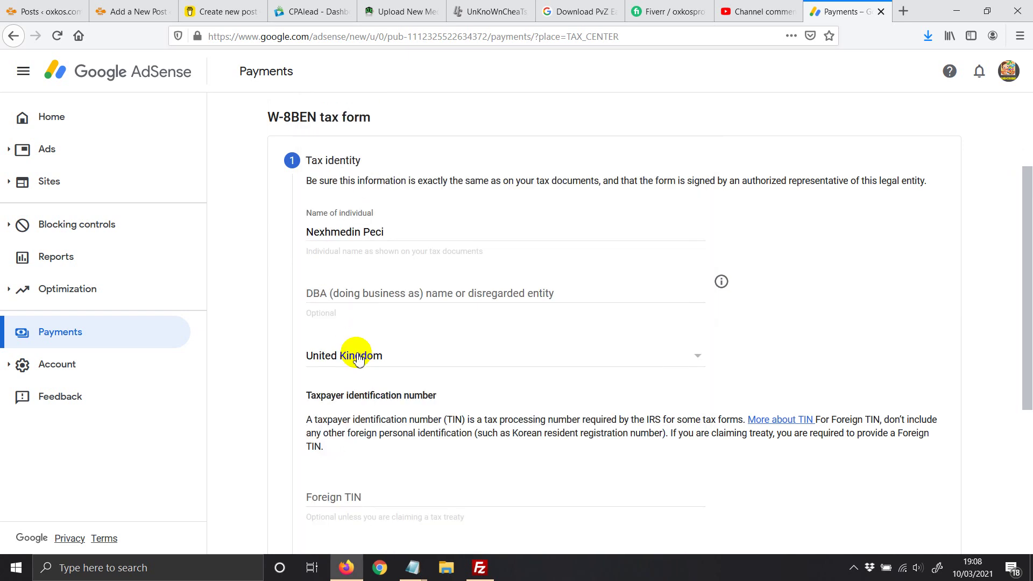
left_click(375, 295)
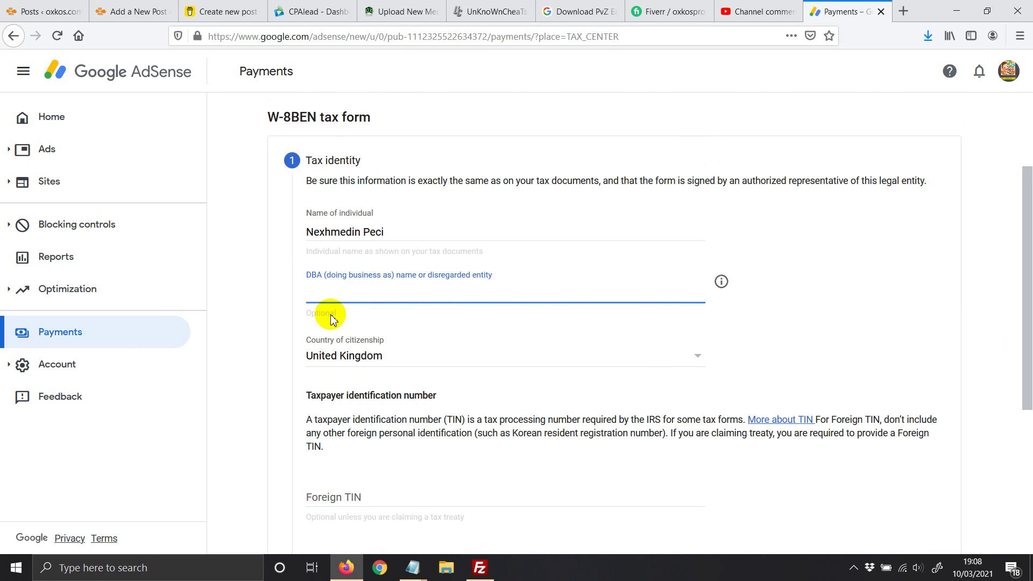
left_click(276, 318)
- Fill in the foreign TIN, leave the US ITIN or SSN empty, and continue to the address section
scroll(282, 366, "down", 2)
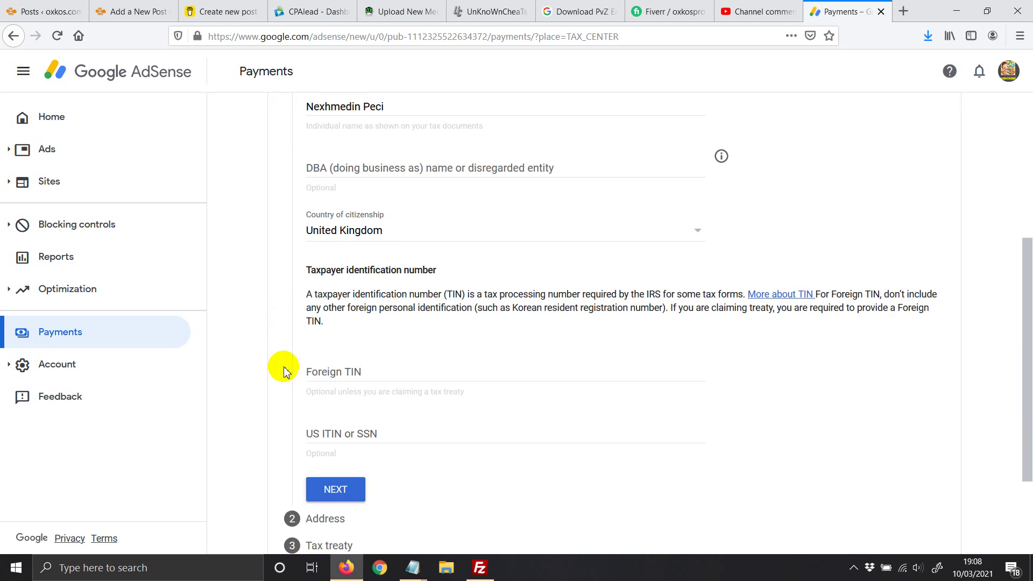
scroll(283, 371, "down", 1)
left_click(330, 288)
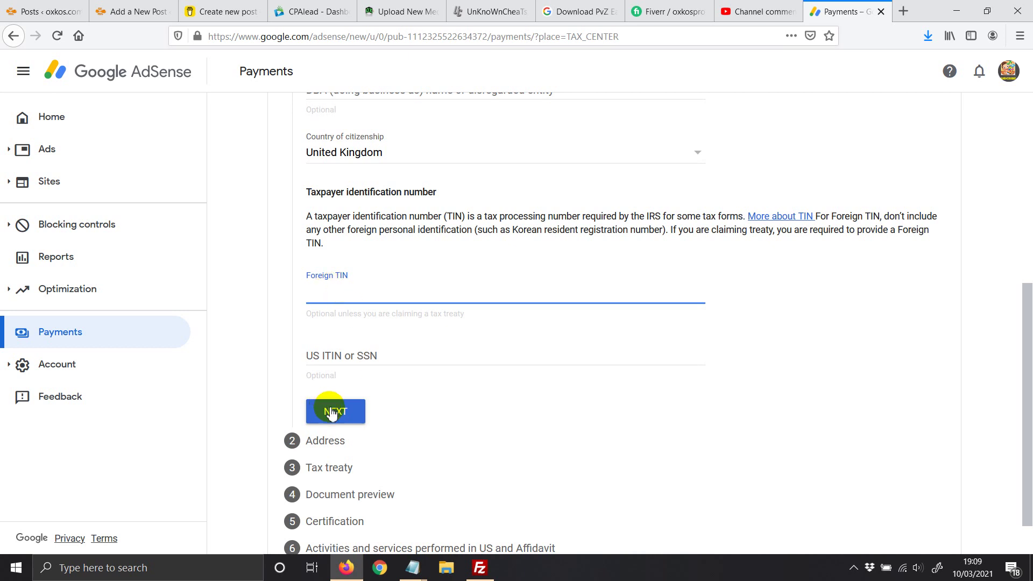
key("Return")
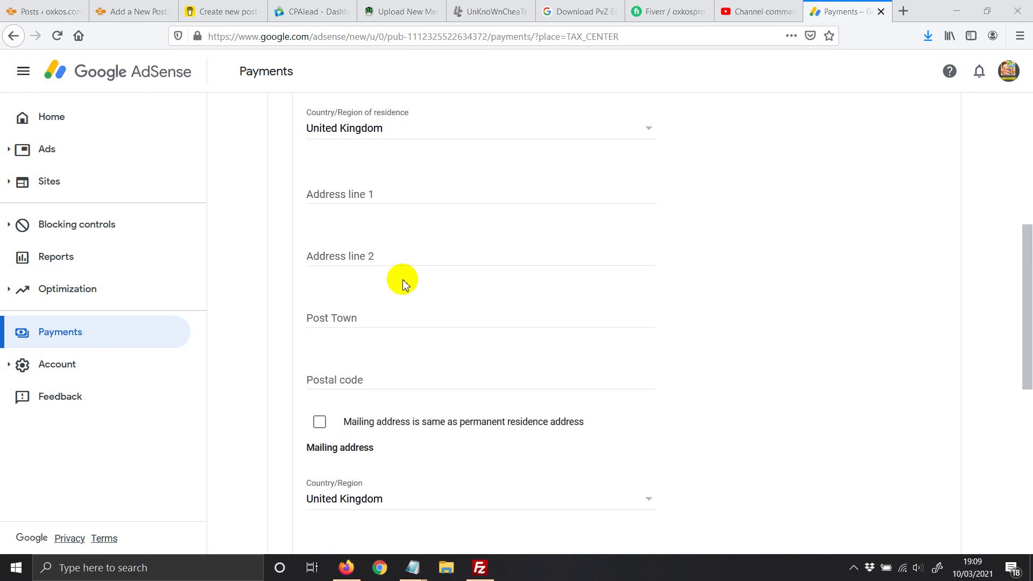
- Set the mailing address to be the same as the permanent residence address and fill in the residence address
left_click(357, 196)
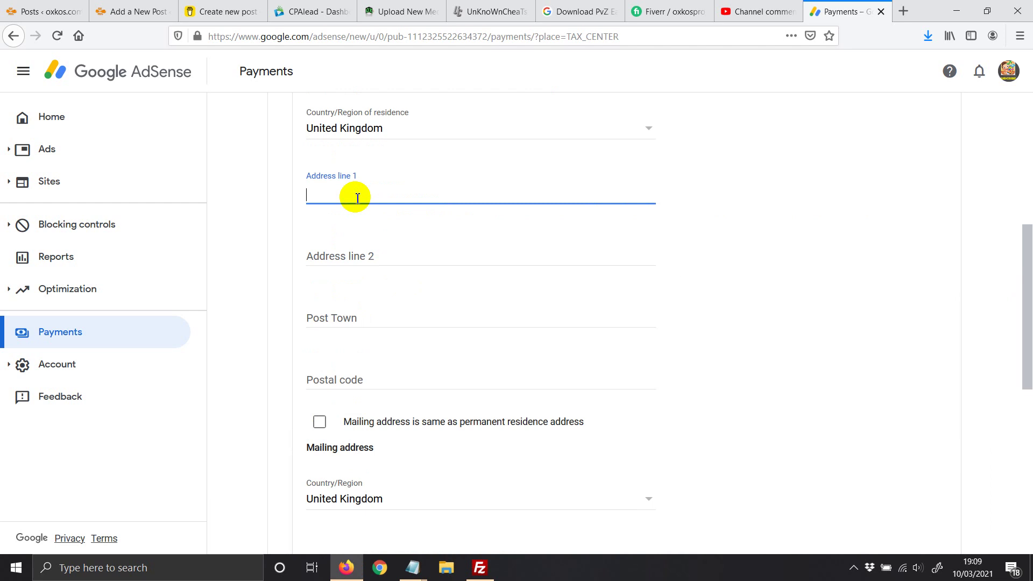
left_click(320, 422)
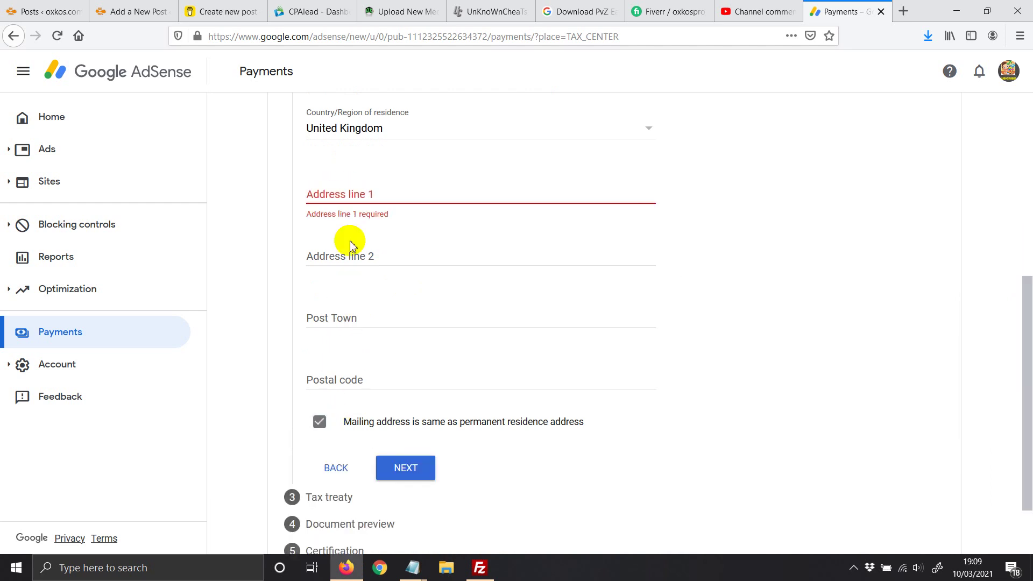
left_click(350, 195)
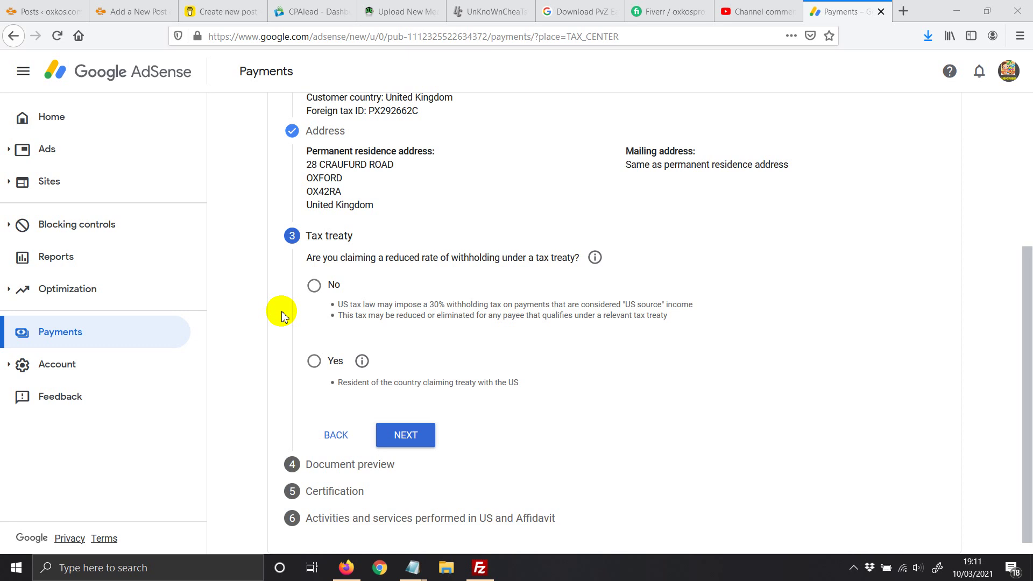
- Claim a reduced withholding rate under a tax treaty as a resident of the treaty country United Kingdom
left_click(315, 369)
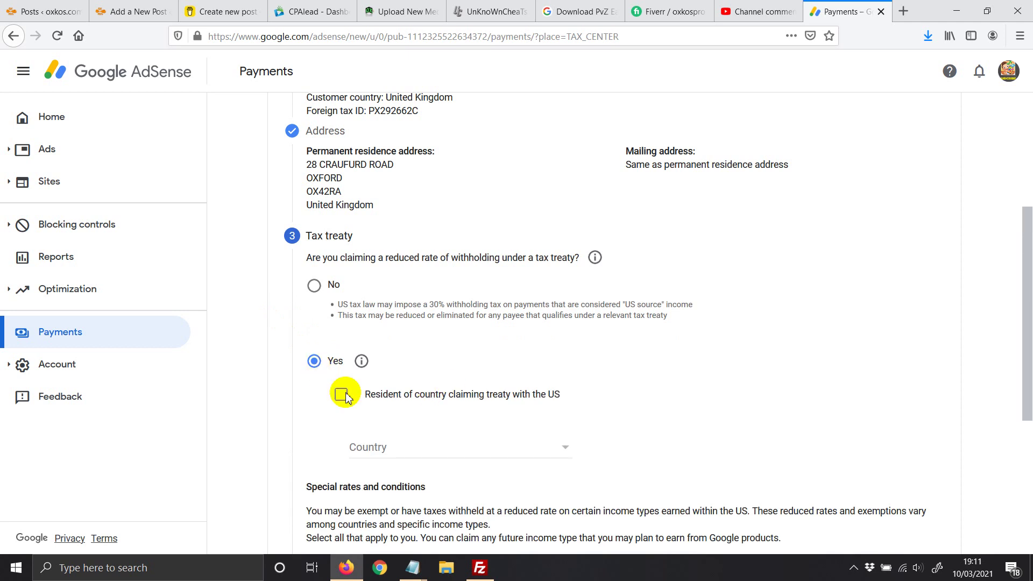
left_click(342, 396)
scroll(386, 446, "up", 2)
left_click(398, 551)
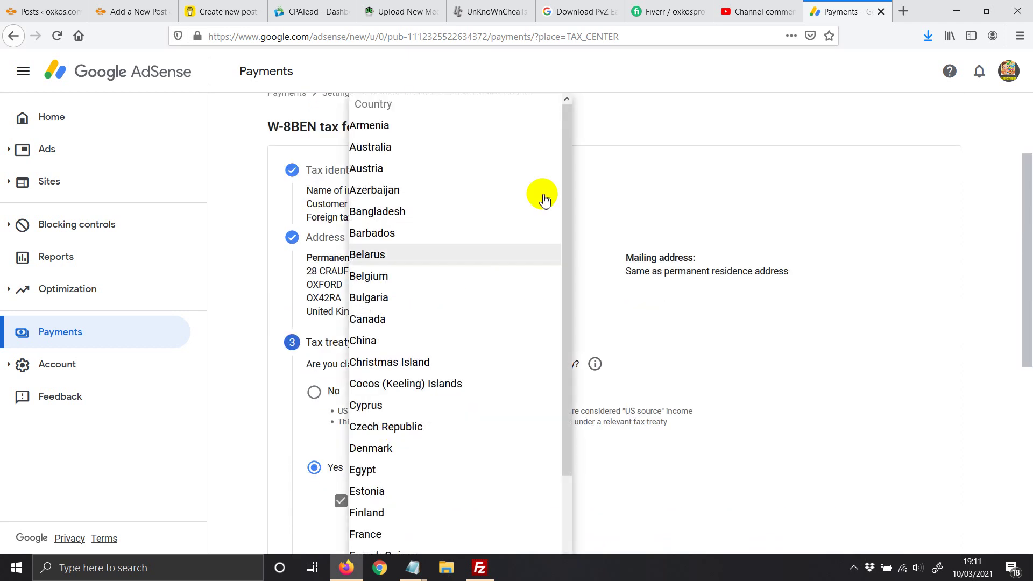
scroll(551, 328, "down", 6)
scroll(435, 357, "down", 6)
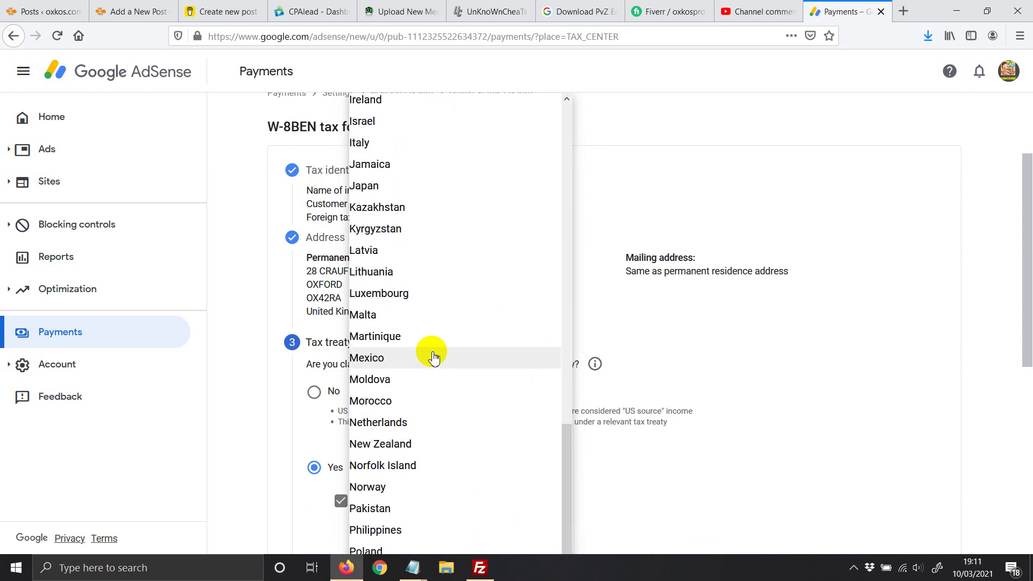
scroll(435, 357, "down", 8)
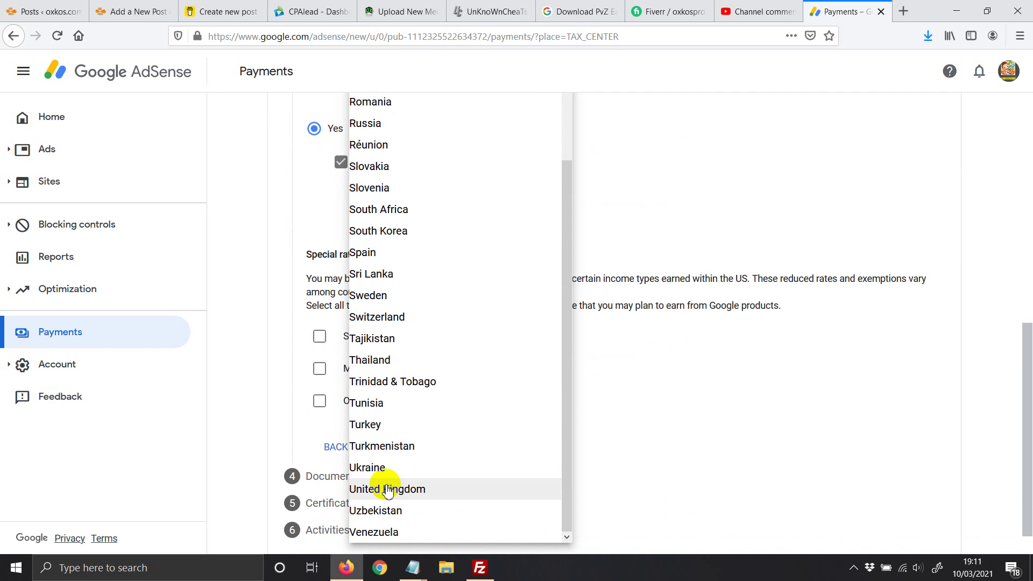
left_click(387, 490)
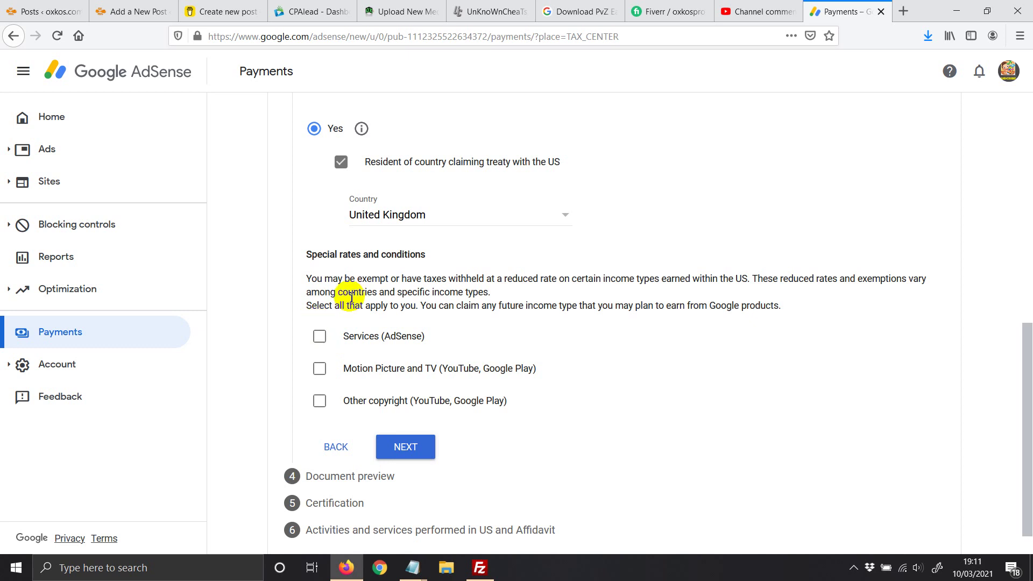
- Claim Services (AdSense) under Article 7 and paragraph 1 at 0% (reduced rate) and confirm the treaty terms are met
left_click(319, 336)
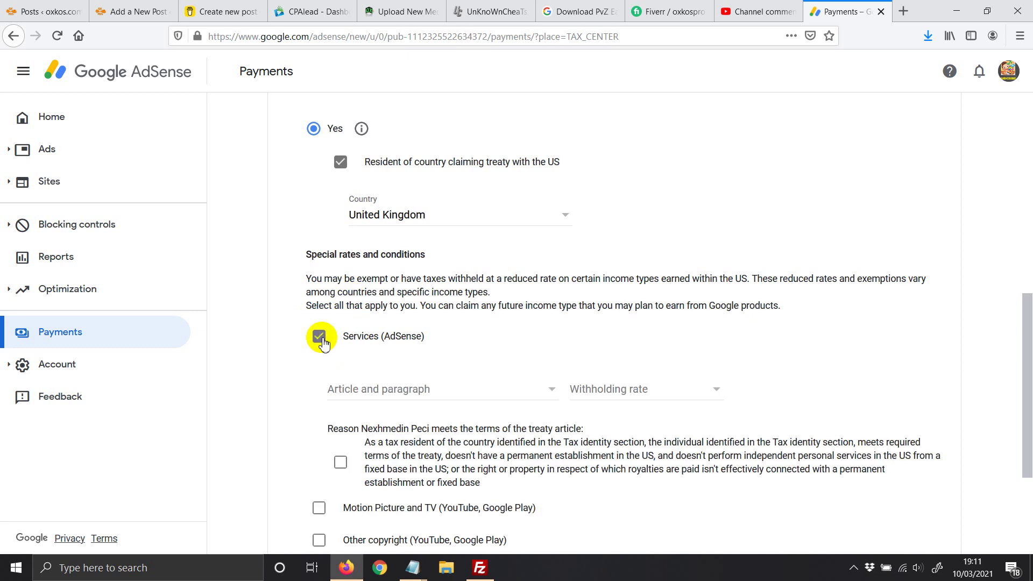
left_click(355, 389)
left_click(345, 411)
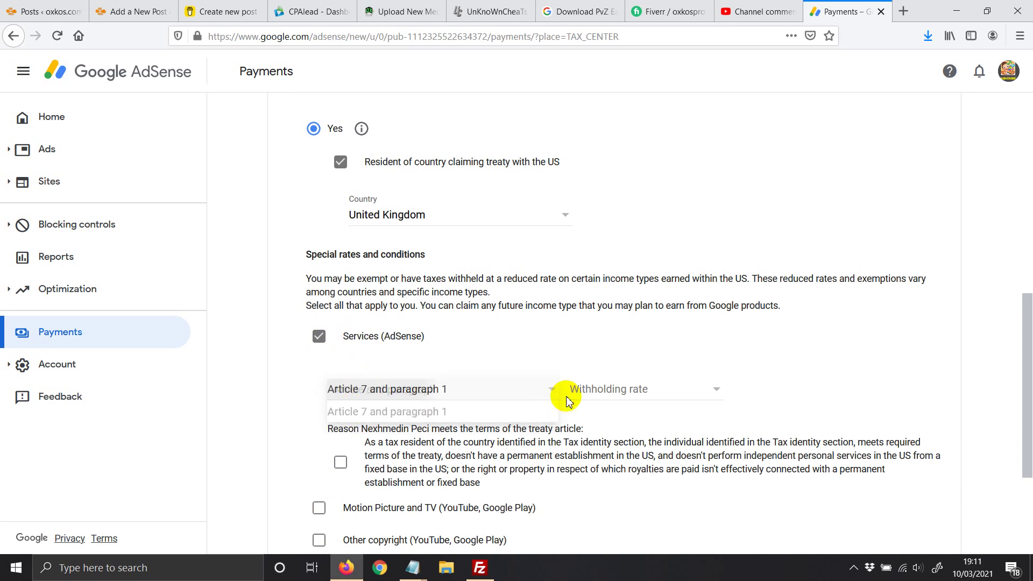
left_click(575, 392)
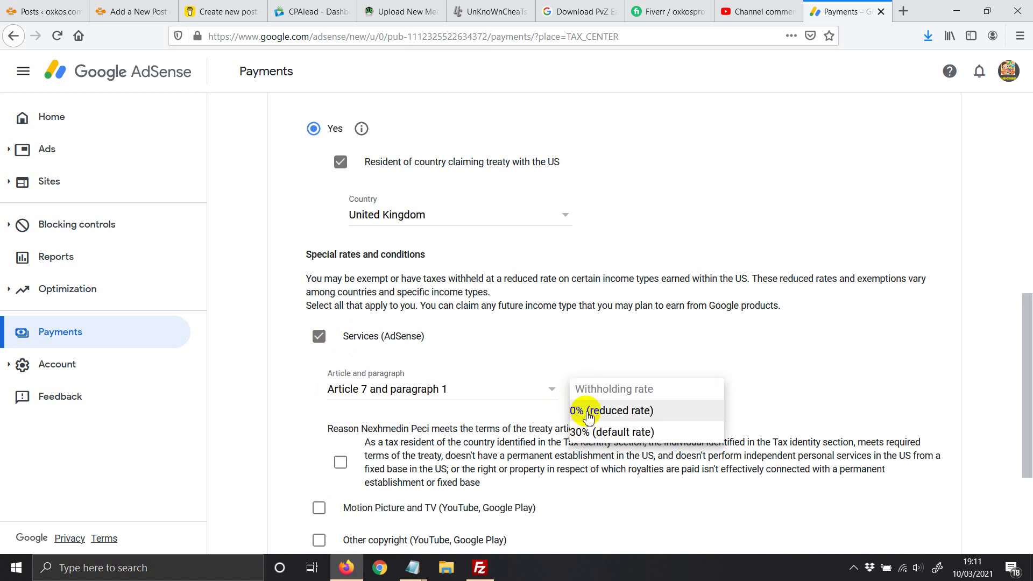
left_click(588, 411)
scroll(323, 415, "down", 1)
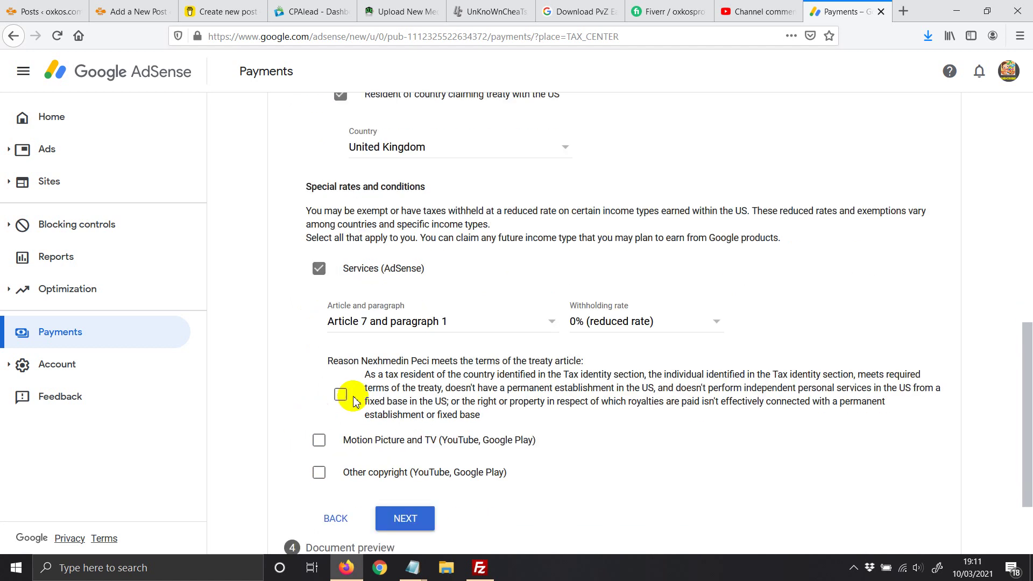
left_click(340, 394)
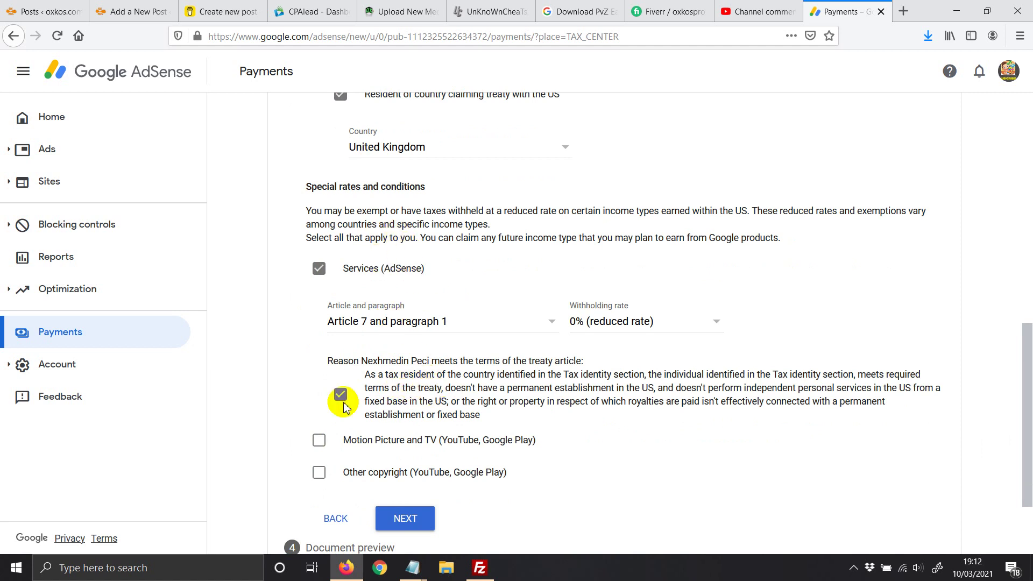
- Claim Other copyright (YouTube, Google Play) under Article 12 and paragraph 1 at 0% (reduced rate) and confirm the treaty terms are met
scroll(295, 388, "down", 2)
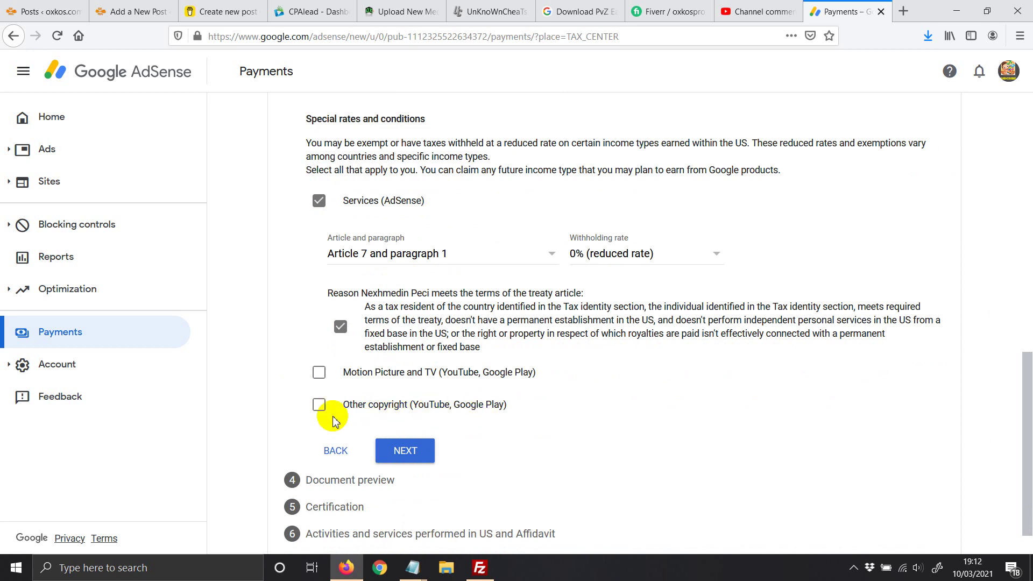
left_click(319, 406)
left_click(358, 458)
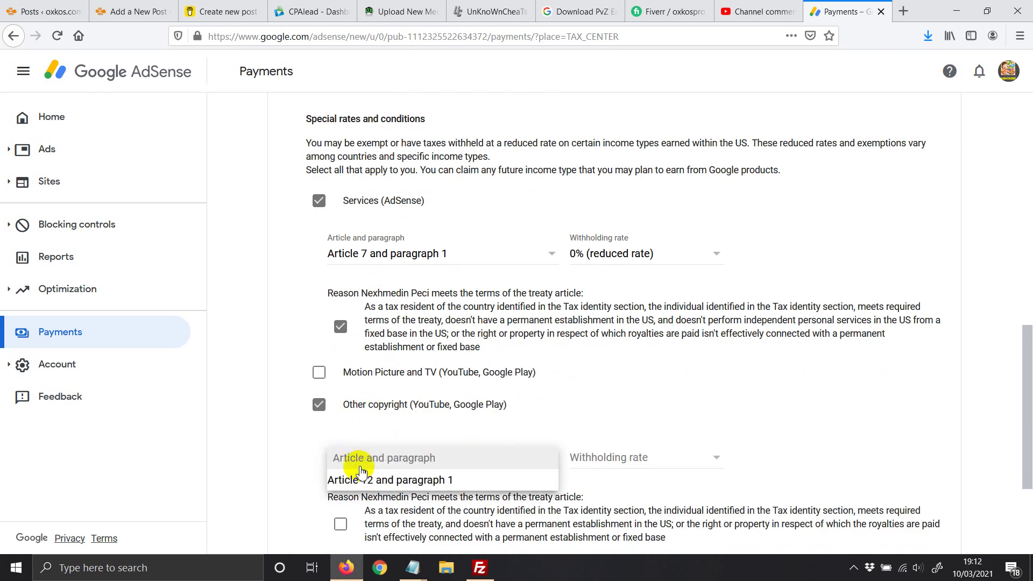
left_click(519, 479)
left_click(589, 457)
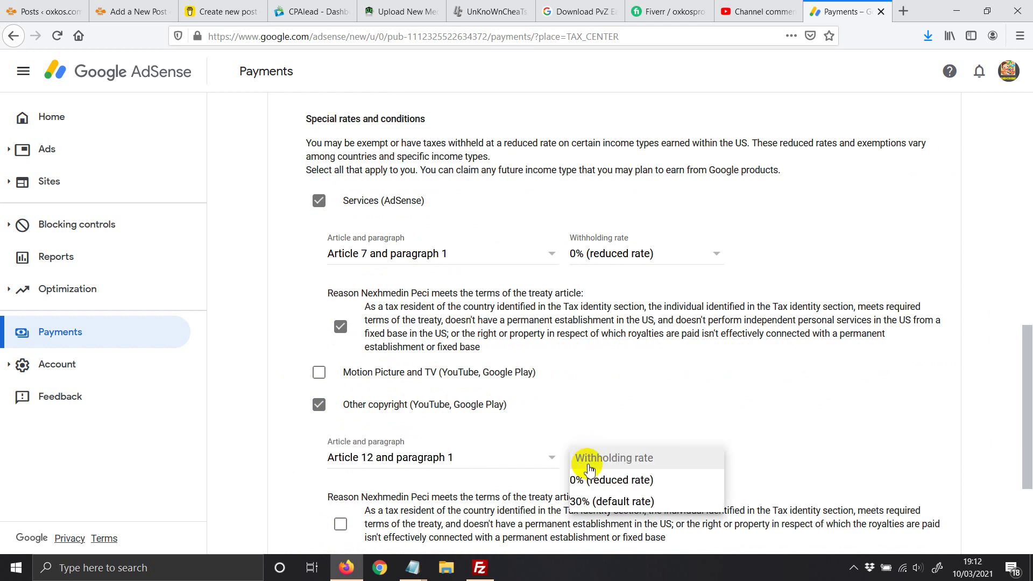
left_click(588, 482)
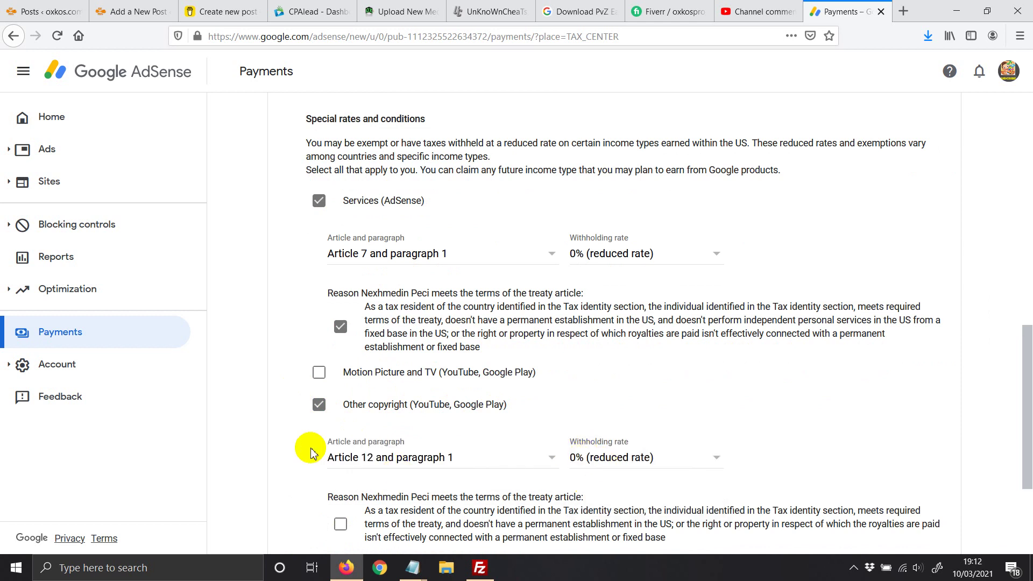
scroll(311, 446, "down", 3)
left_click(341, 383)
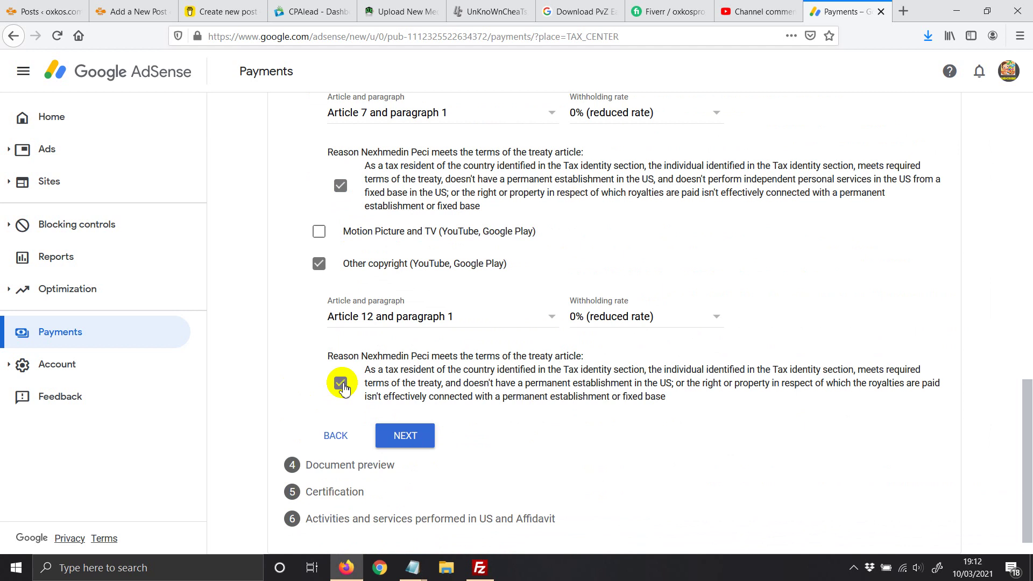
- Continue to the document preview, confirm that the generated W-8BEN forms have been reviewed, and proceed to the certification
left_click(404, 441)
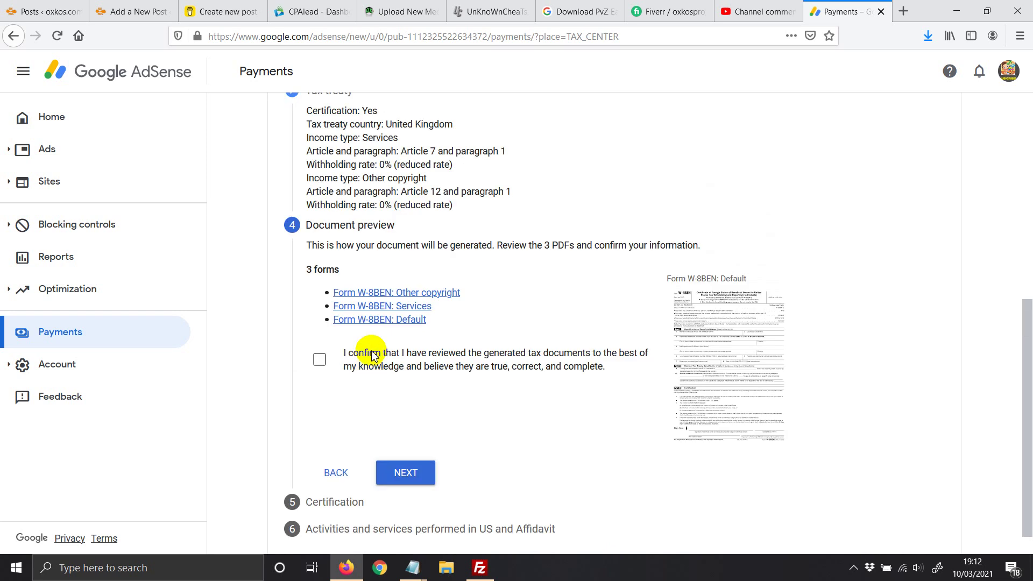
left_click(320, 360)
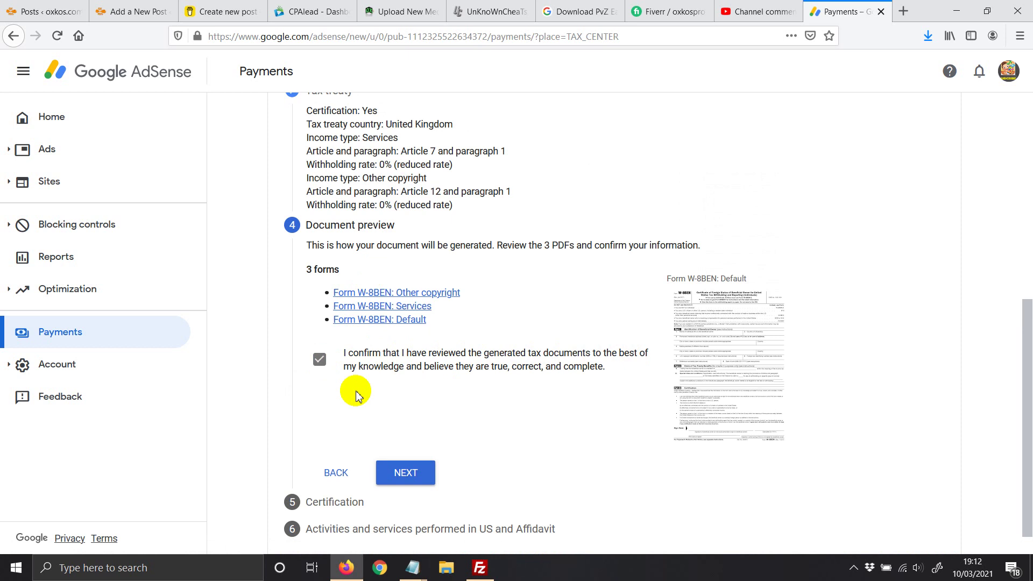
left_click(405, 473)
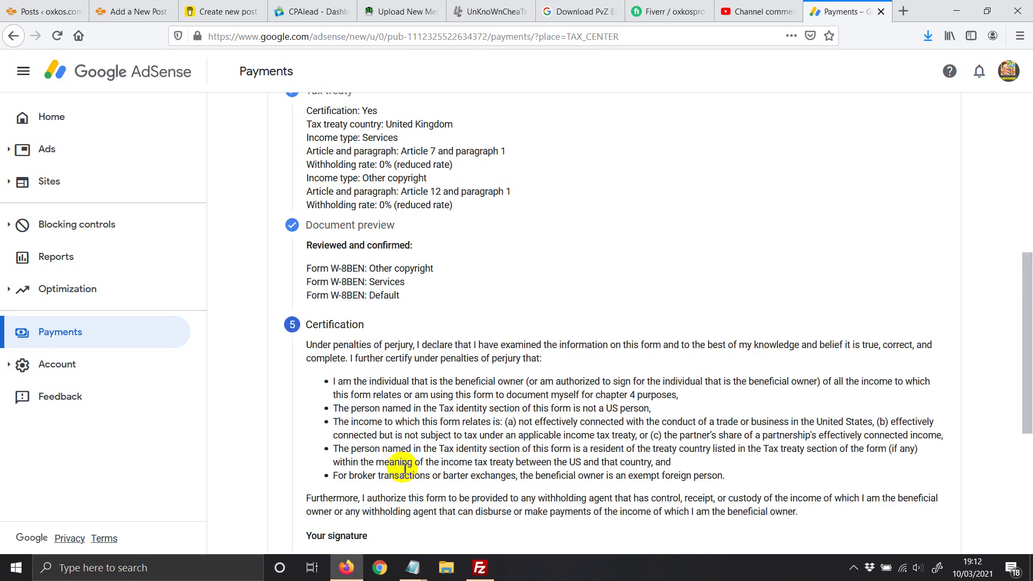
- Sign the certification with the full legal name as the person completing the form on their own behalf, and continue
scroll(343, 406, "down", 5)
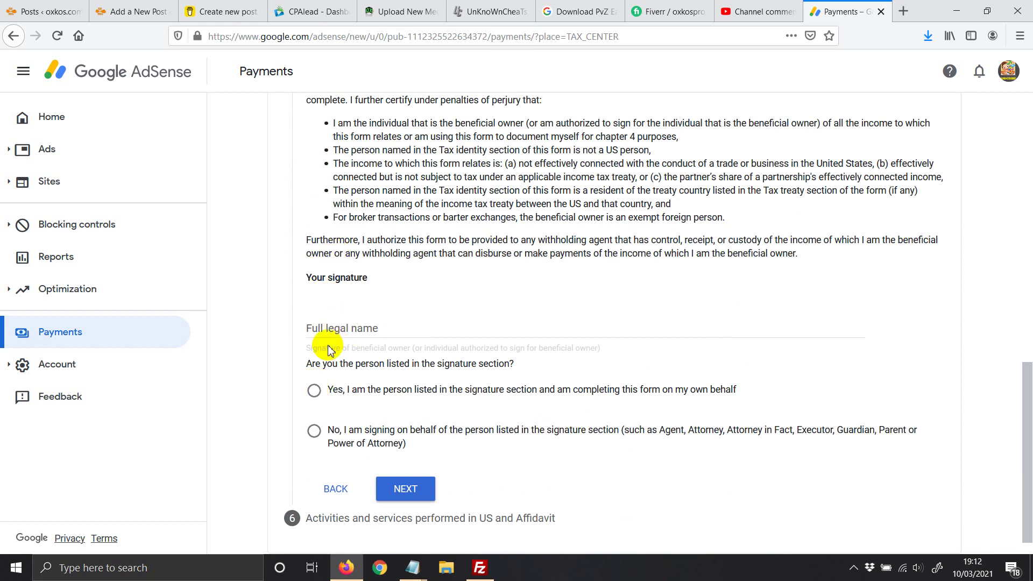
left_click(321, 328)
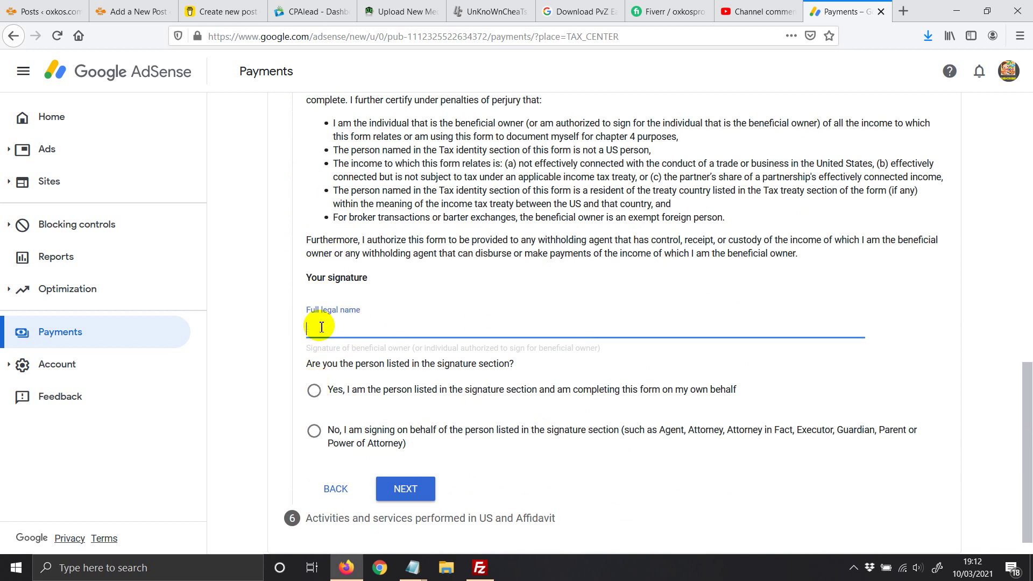
type("Nezhmedin Peci")
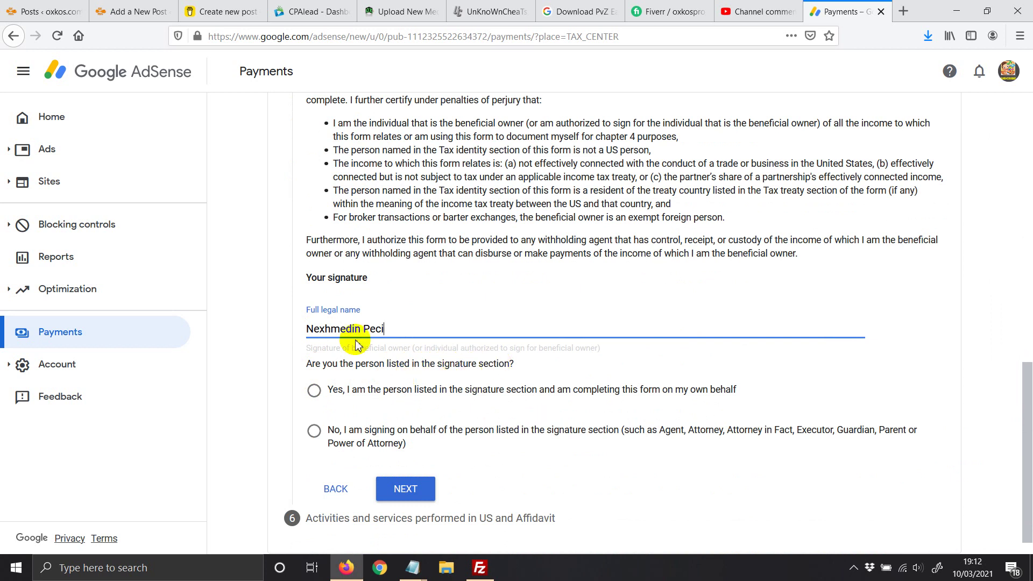
left_click(313, 390)
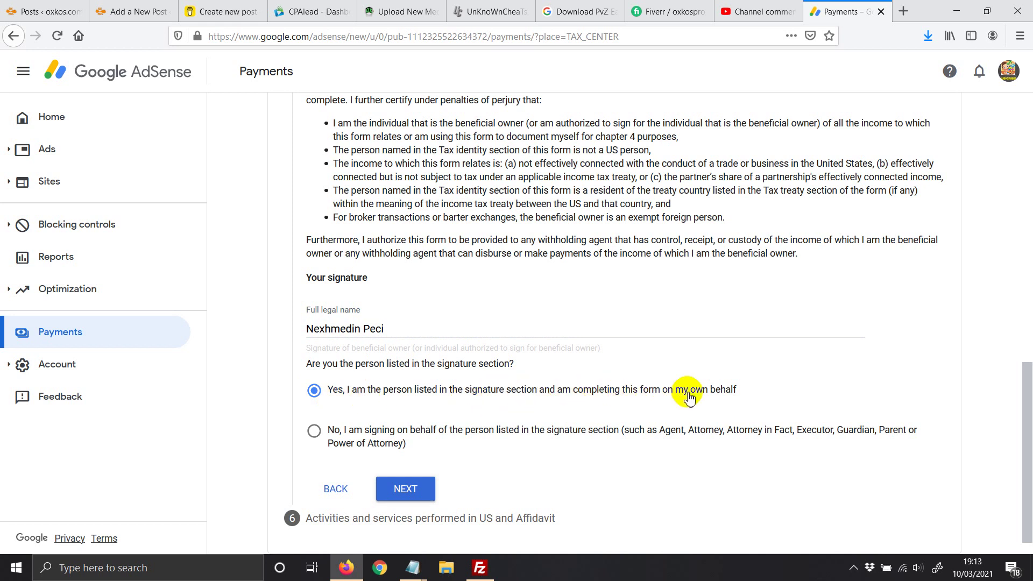
left_click(405, 490)
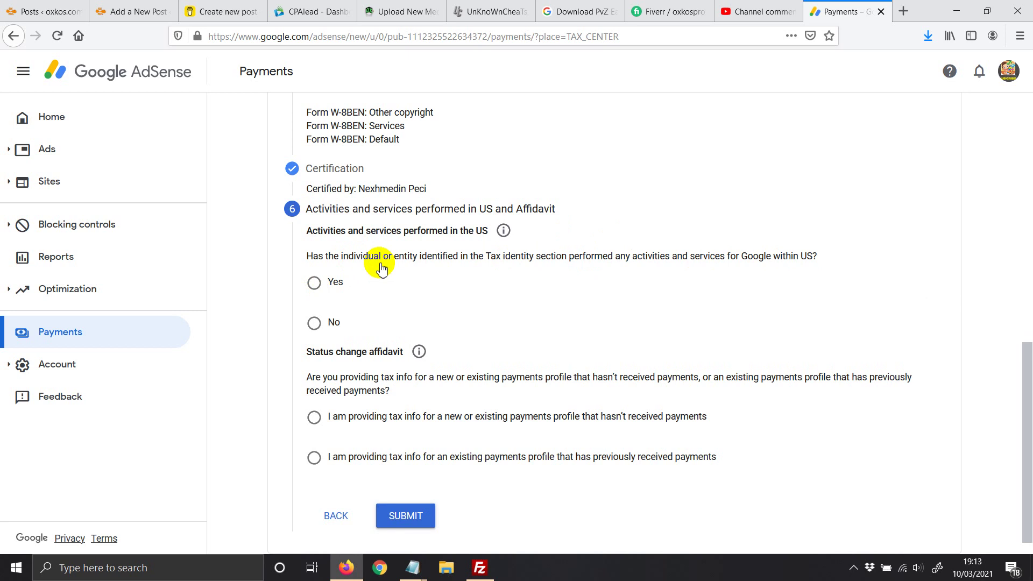
- Answer No to activities performed within the US and certify that all services are performed solely outside the US
left_click(314, 323)
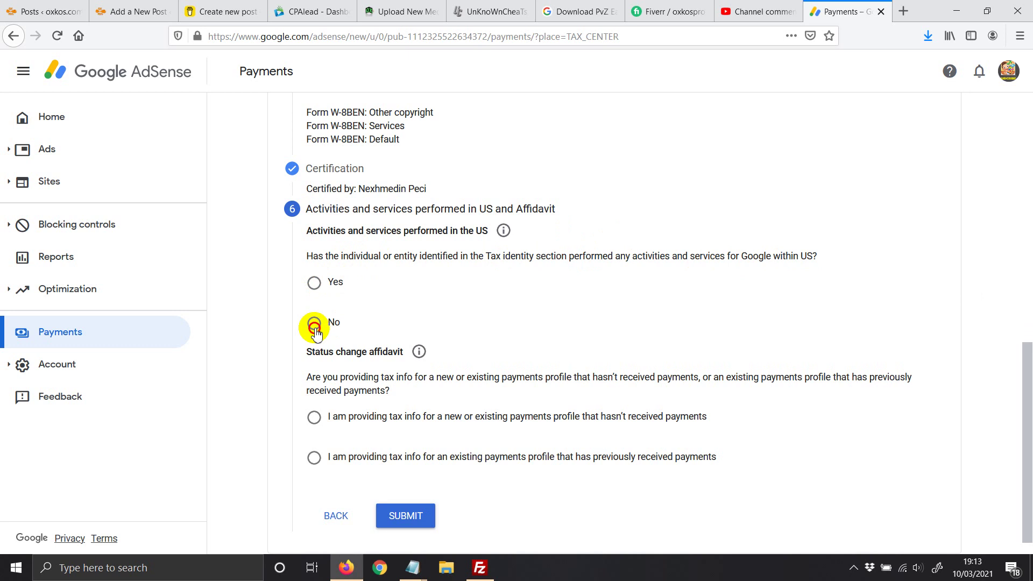
left_click(330, 356)
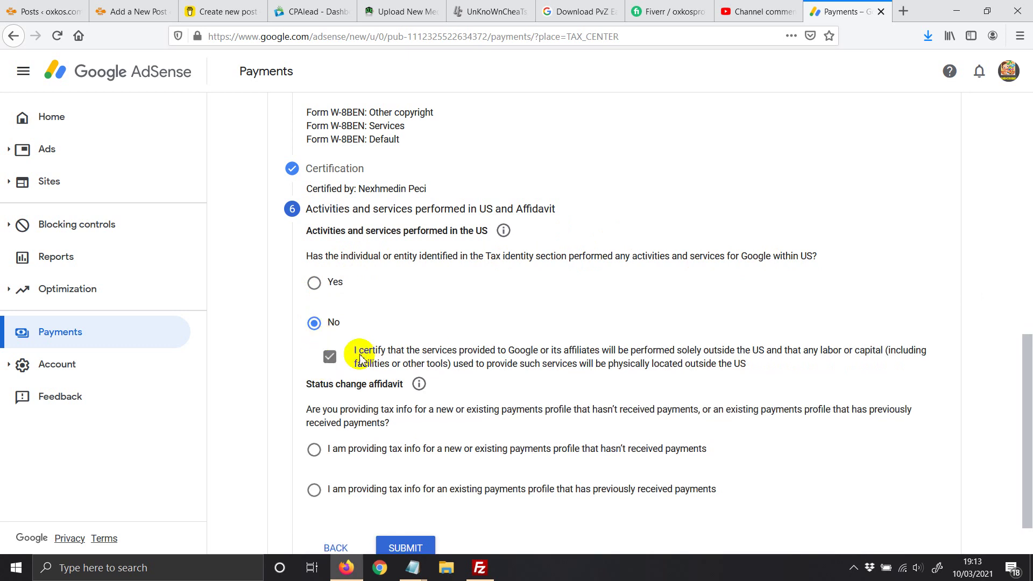
- Declare in the status change affidavit that the payments profile hasn't received payments, and submit the tax form
scroll(288, 403, "down", 1)
scroll(288, 403, "down", 1)
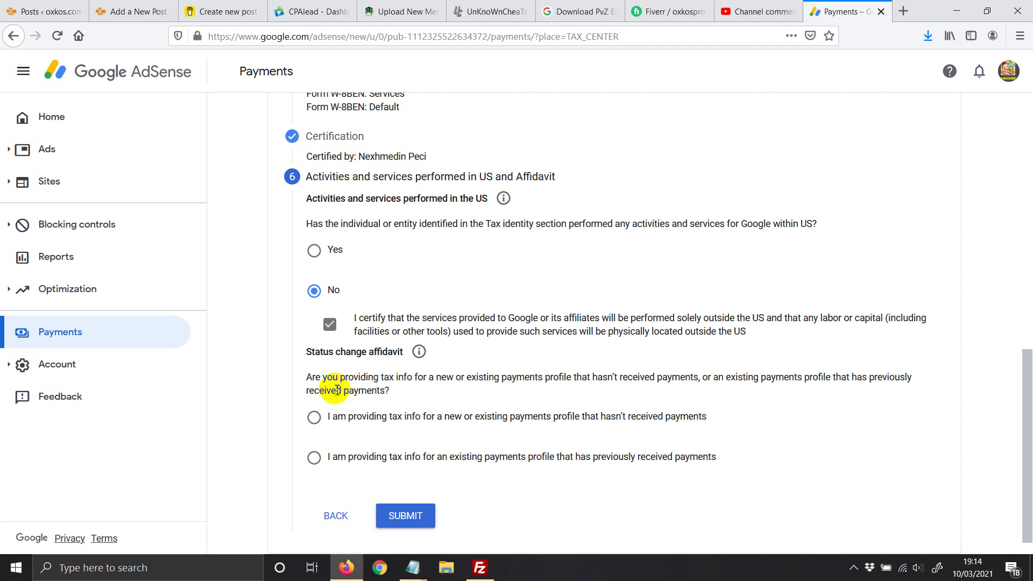
left_click(314, 417)
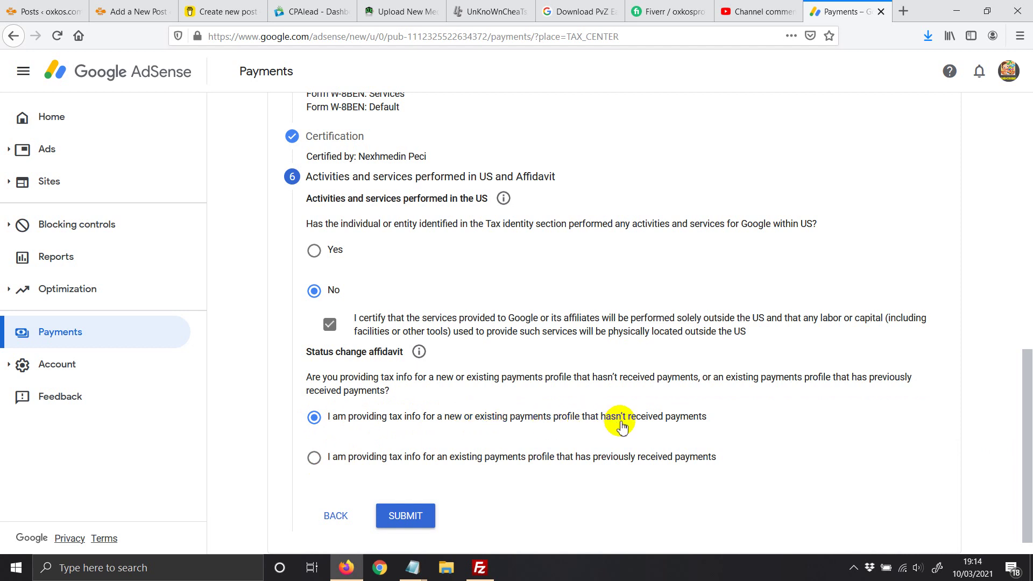
left_click_drag(711, 420, 321, 421)
left_click(318, 464)
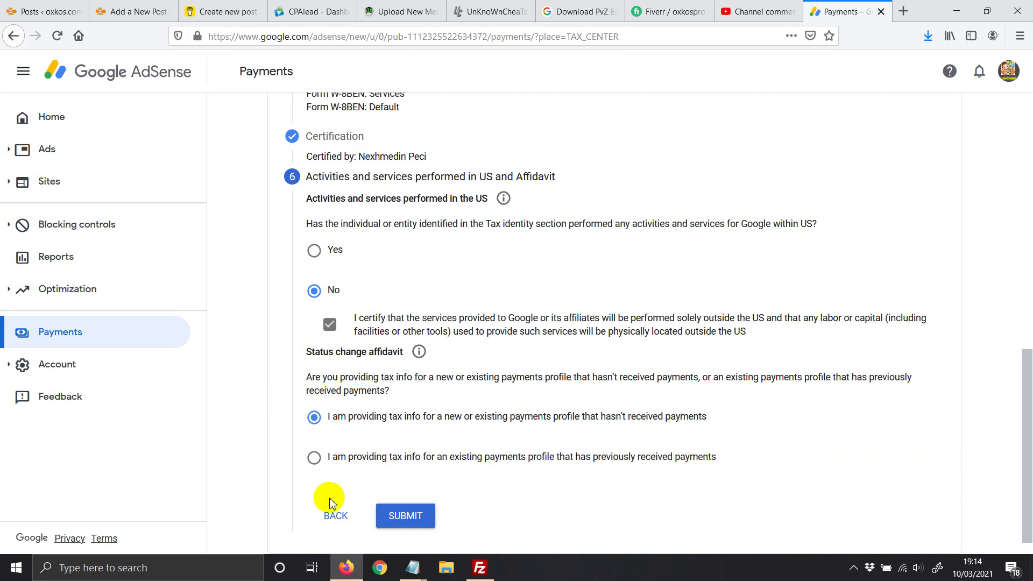
left_click(404, 516)
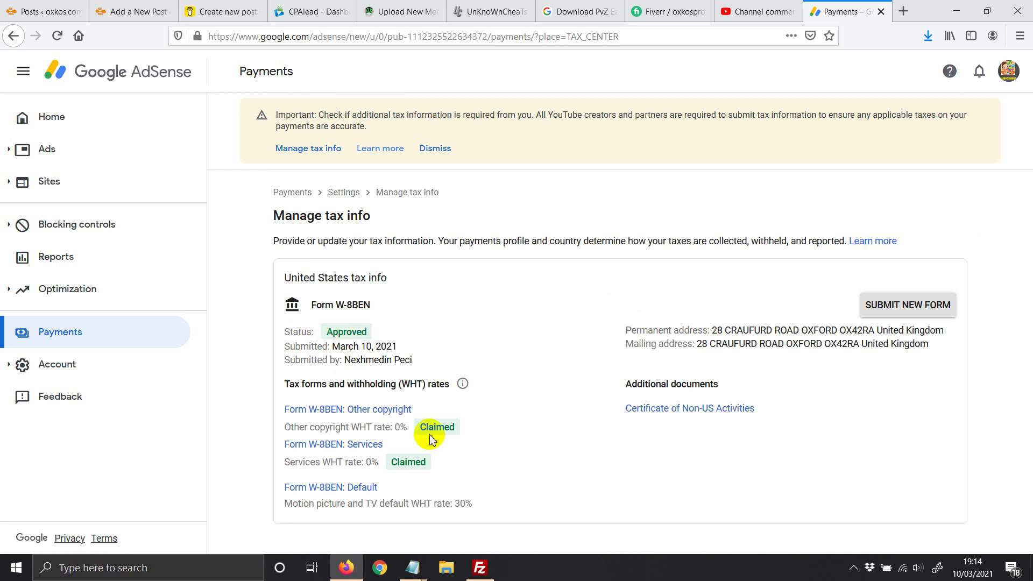
- Check the withholding rates listed for Other copyright and Services in the submitted United States tax info
double_click(402, 427)
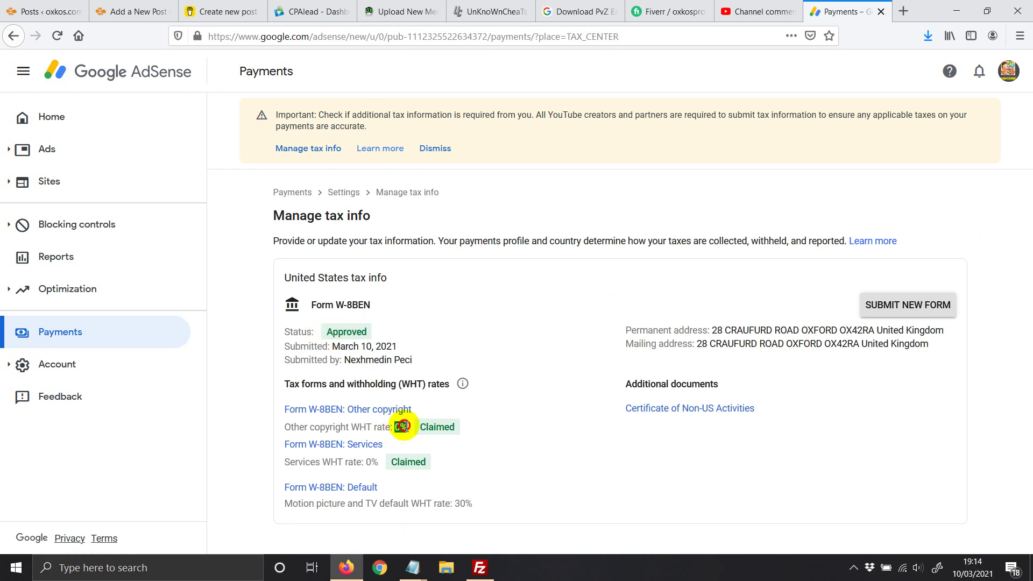
double_click(377, 462)
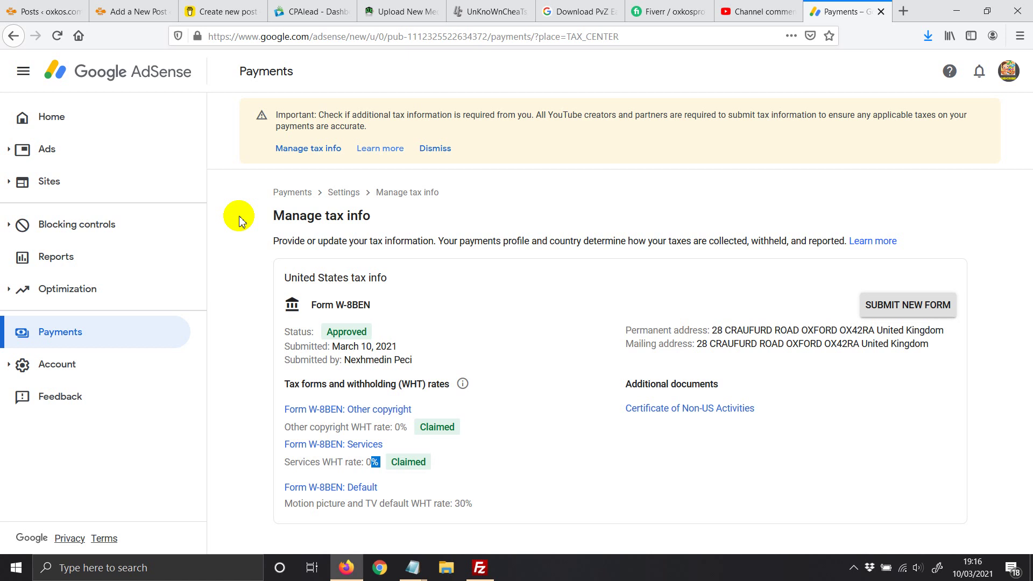
left_click(253, 227)
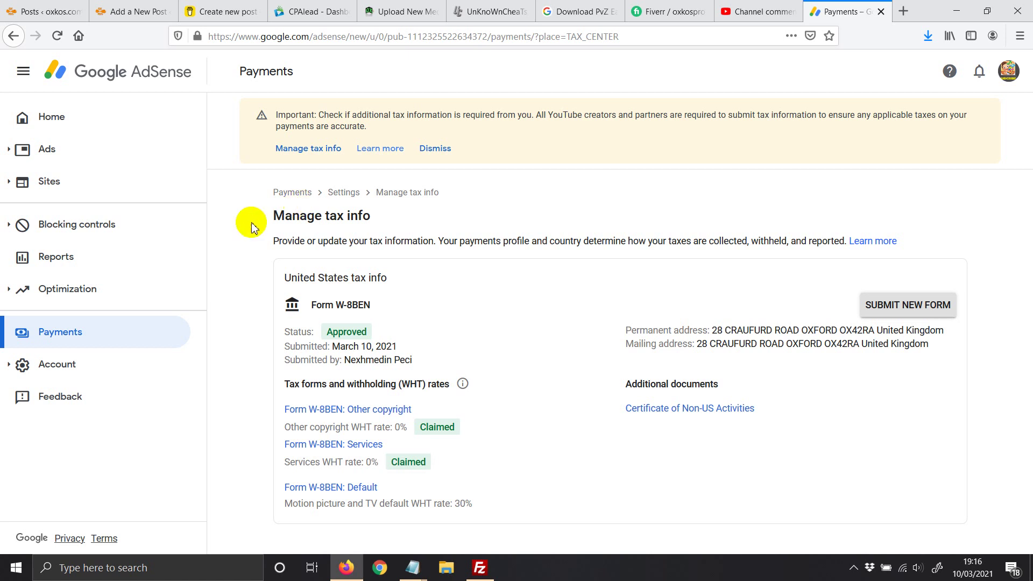